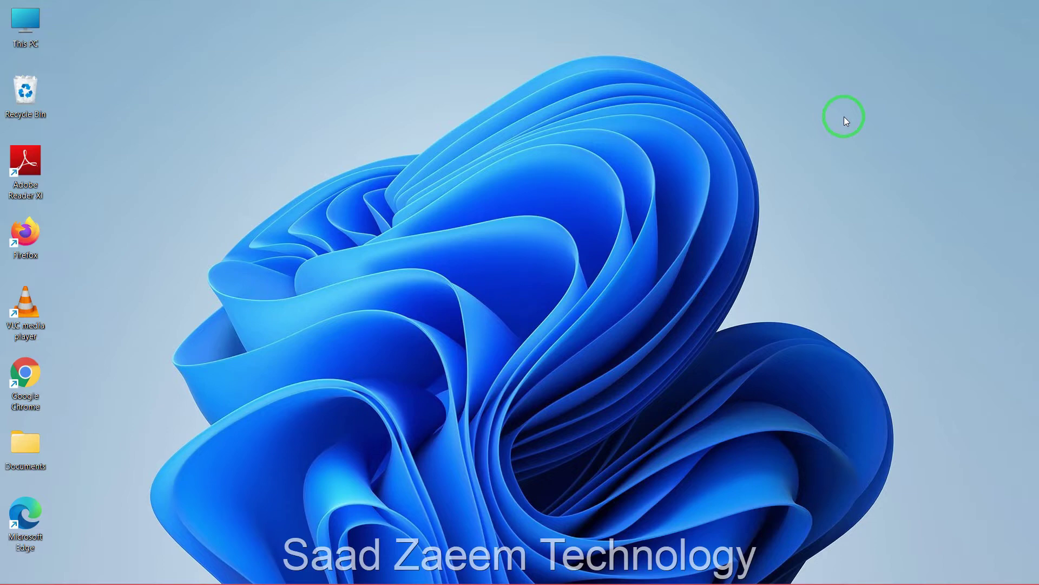
Bring up Windows Start search to look for System Information
key("super")
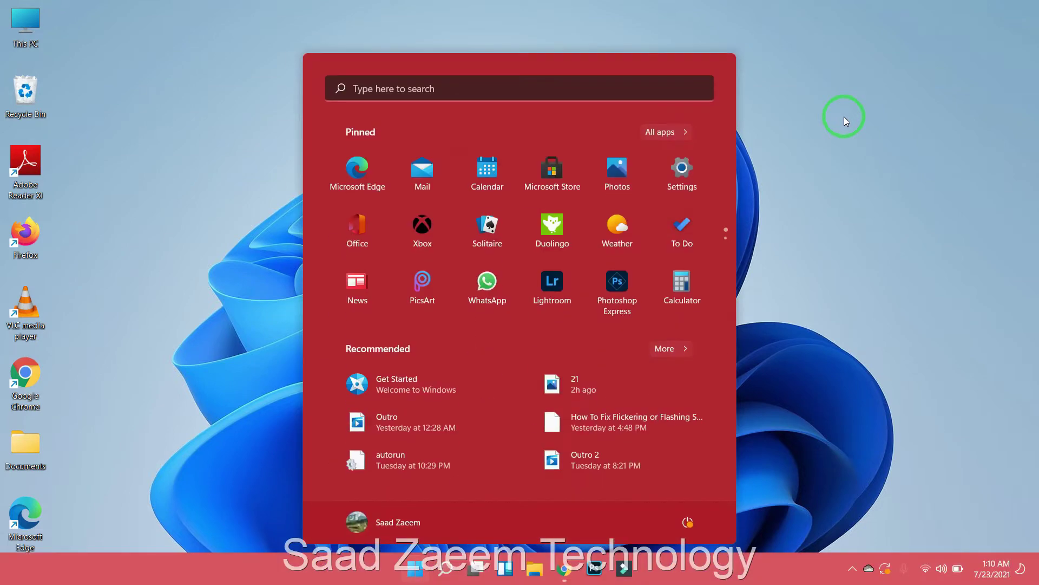
type("system")
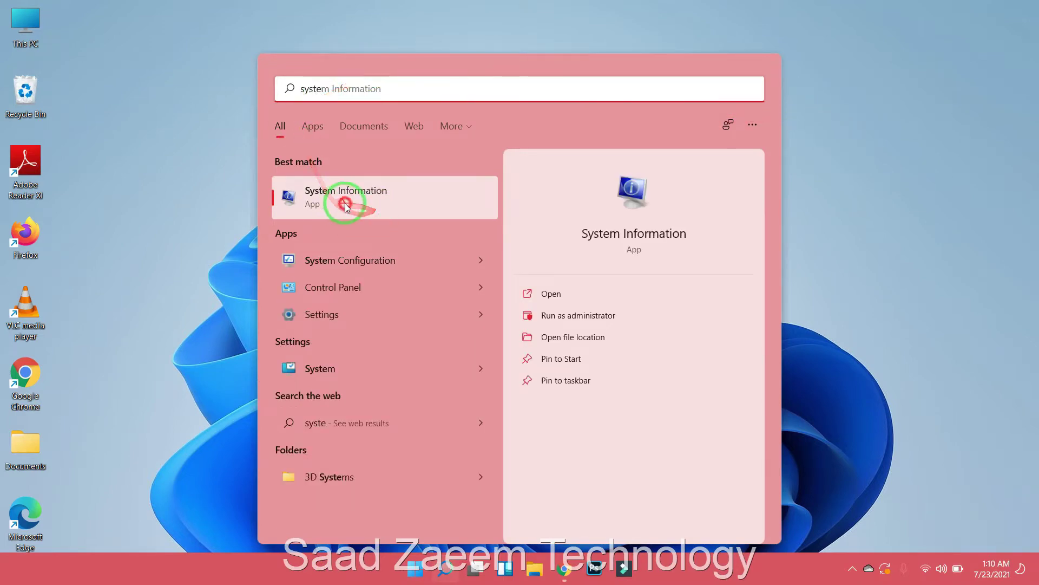
Launch System Information, raise its window, and select the BIOS Mode row showing UEFI
left_click(345, 196)
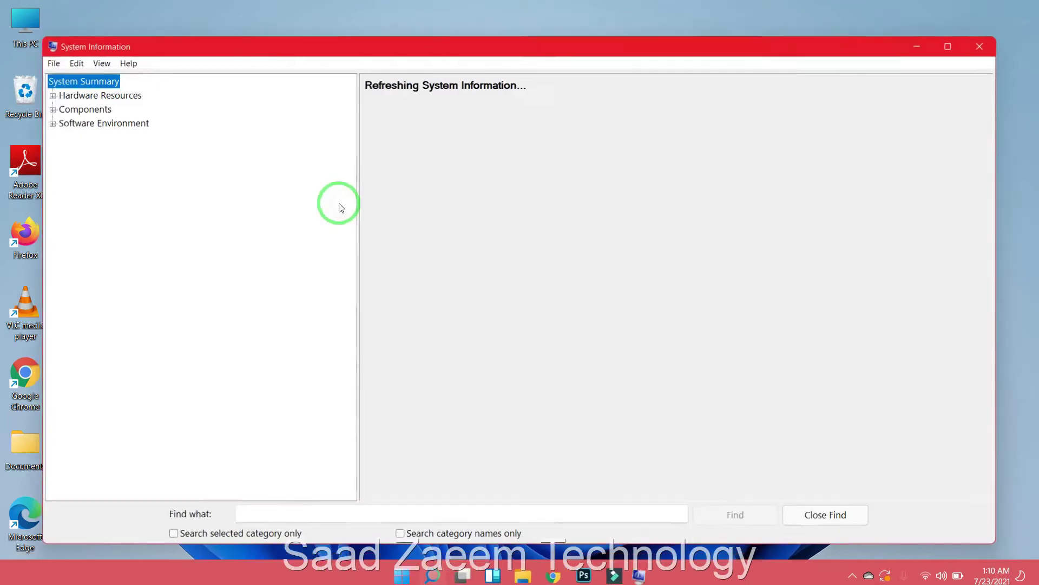
left_click_drag(226, 51, 223, 30)
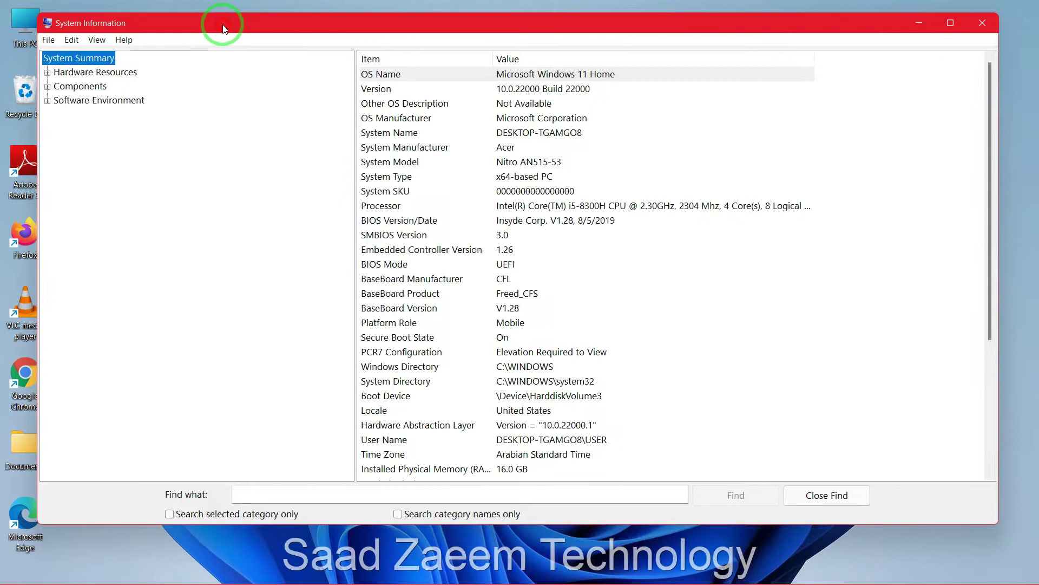
left_click(372, 263)
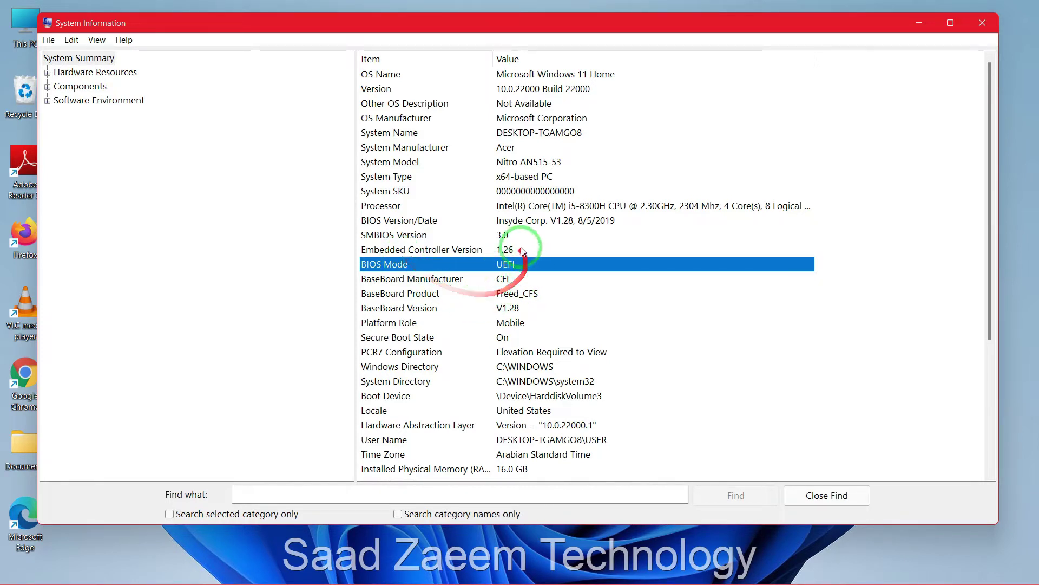
Close the System Information window
left_click(993, 23)
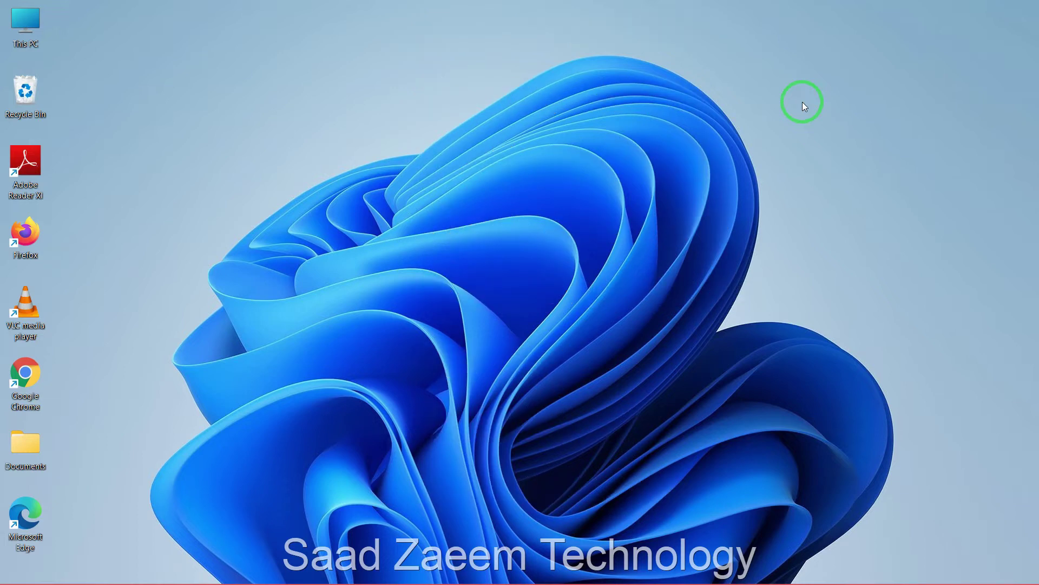
Restart the PC from the Start power menu into the recovery environment
key("super")
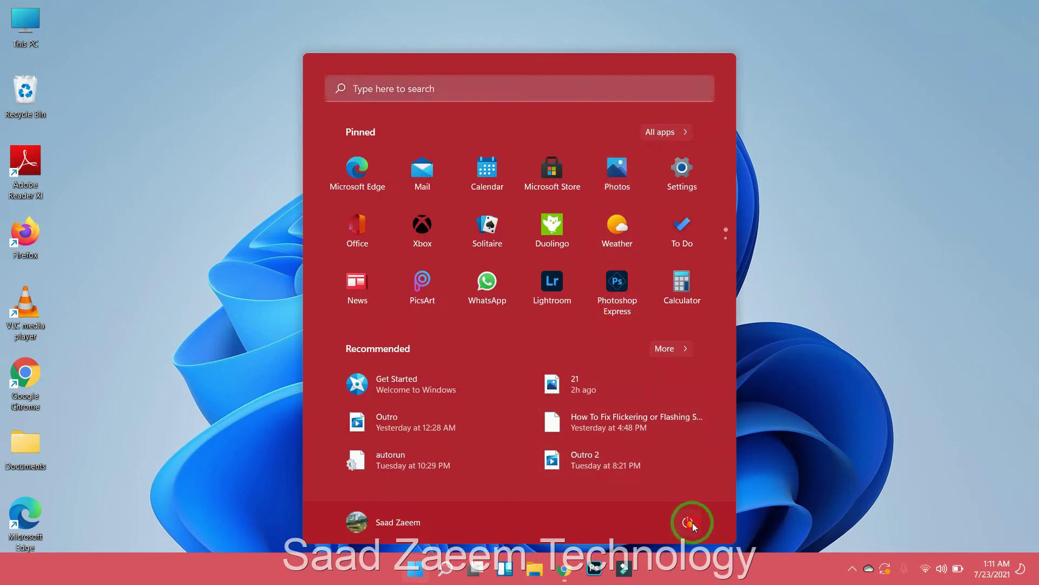
left_click(692, 522)
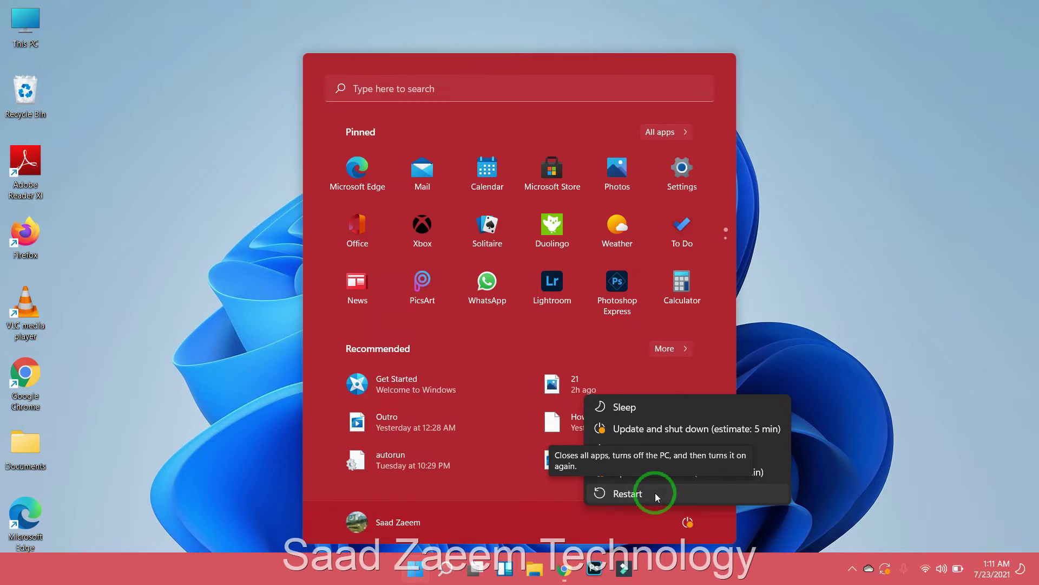
left_click(655, 492)
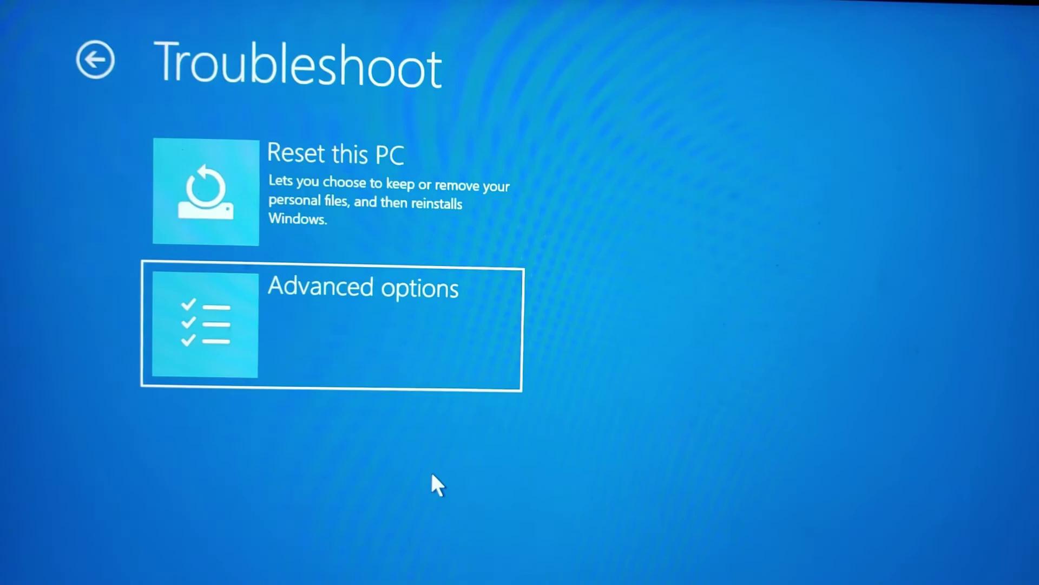
Choose Advanced options on the Troubleshoot screen
key("Return")
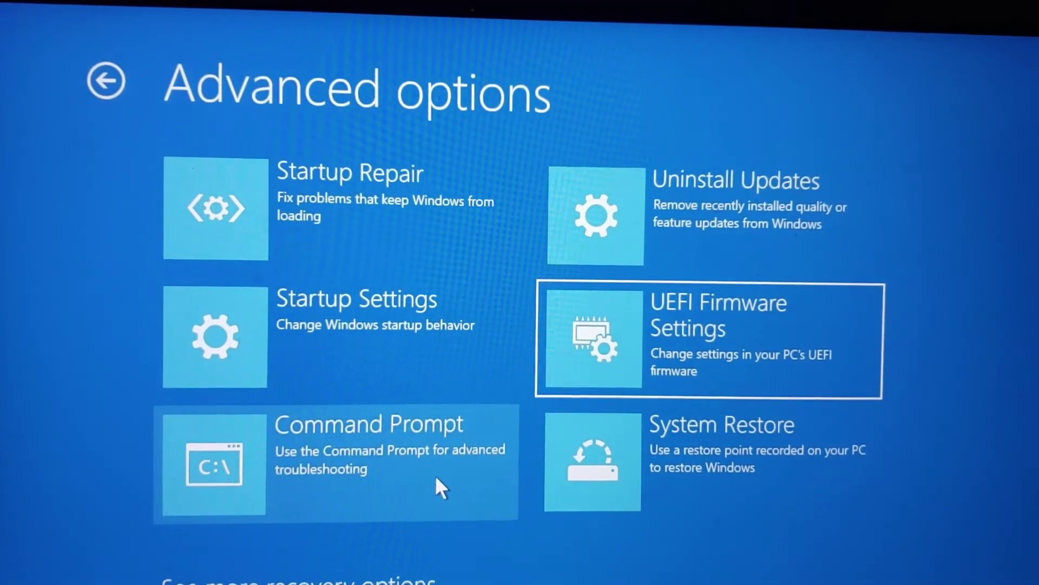
Choose the UEFI Firmware Settings tile on the Advanced options screen
key("Return")
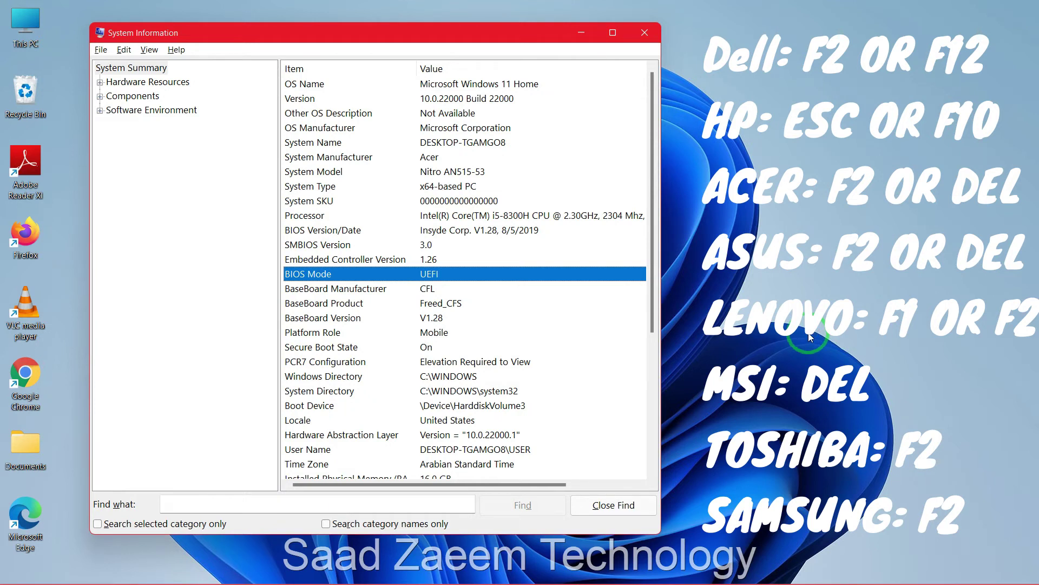
Close System Information, clearing the manufacturer firmware-key list from the desktop
left_click(644, 33)
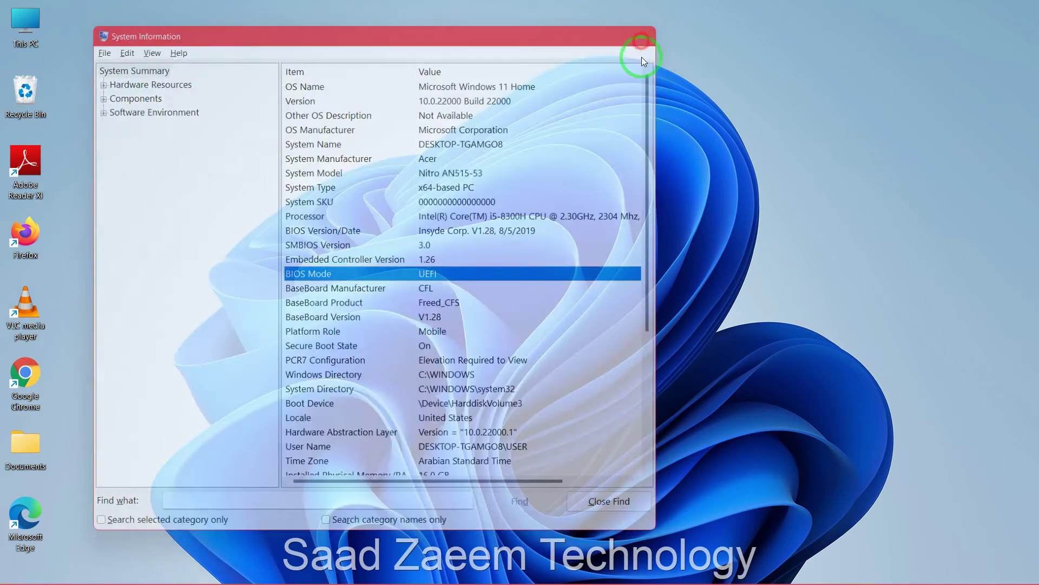